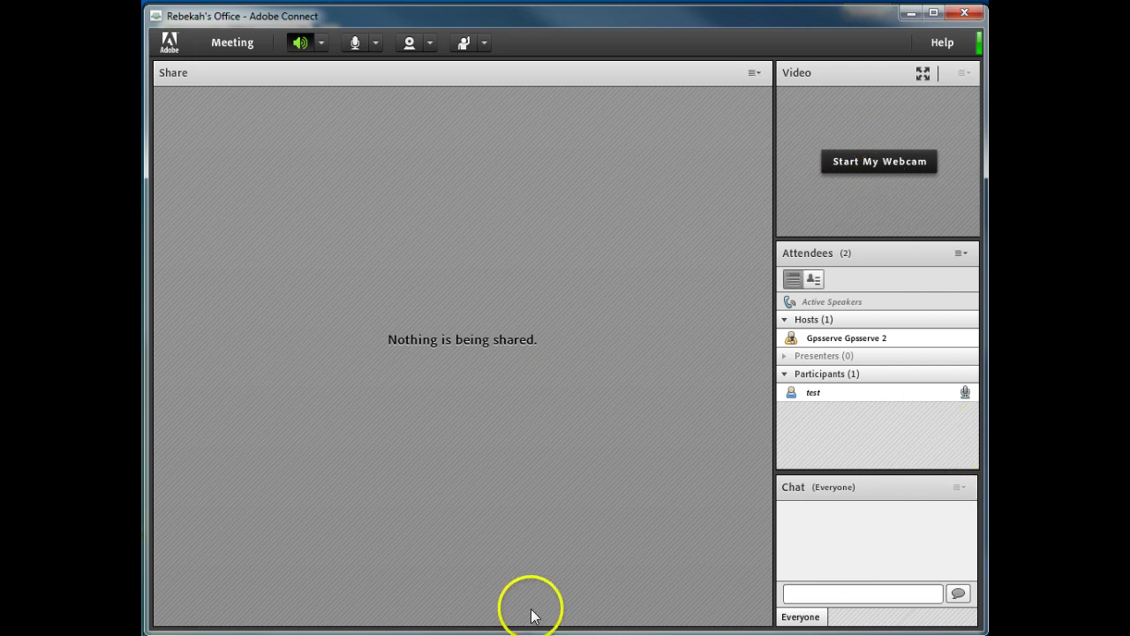
Step: Activate the meeting microphone and leave it muted
{"action": "left_click", "coordinate": [812, 393]}
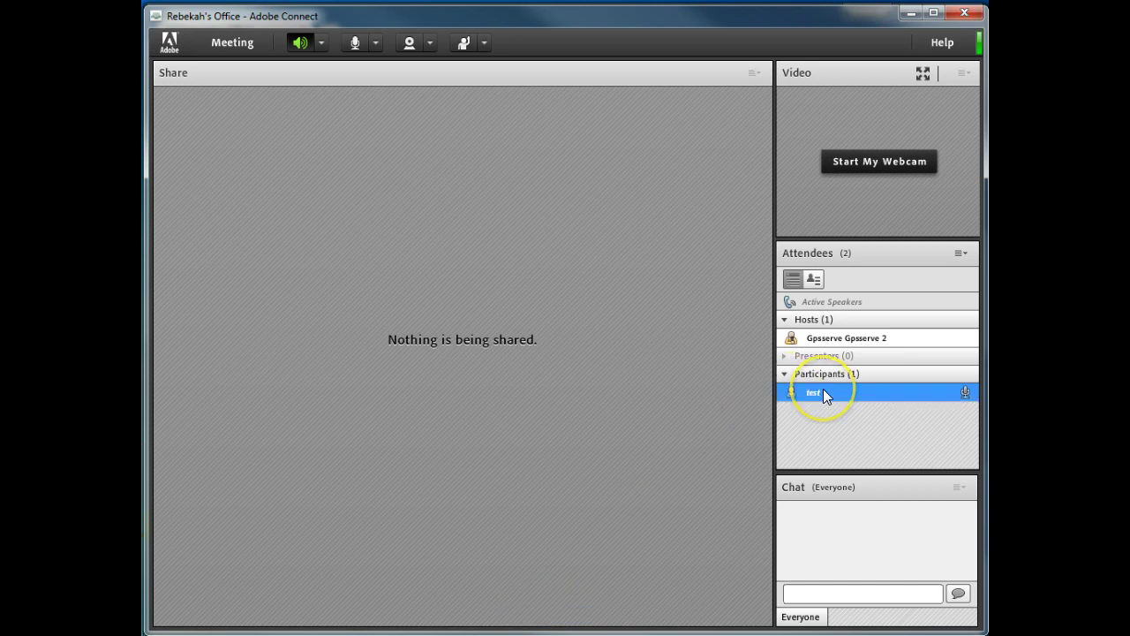
{"action": "left_click", "coordinate": [510, 424]}
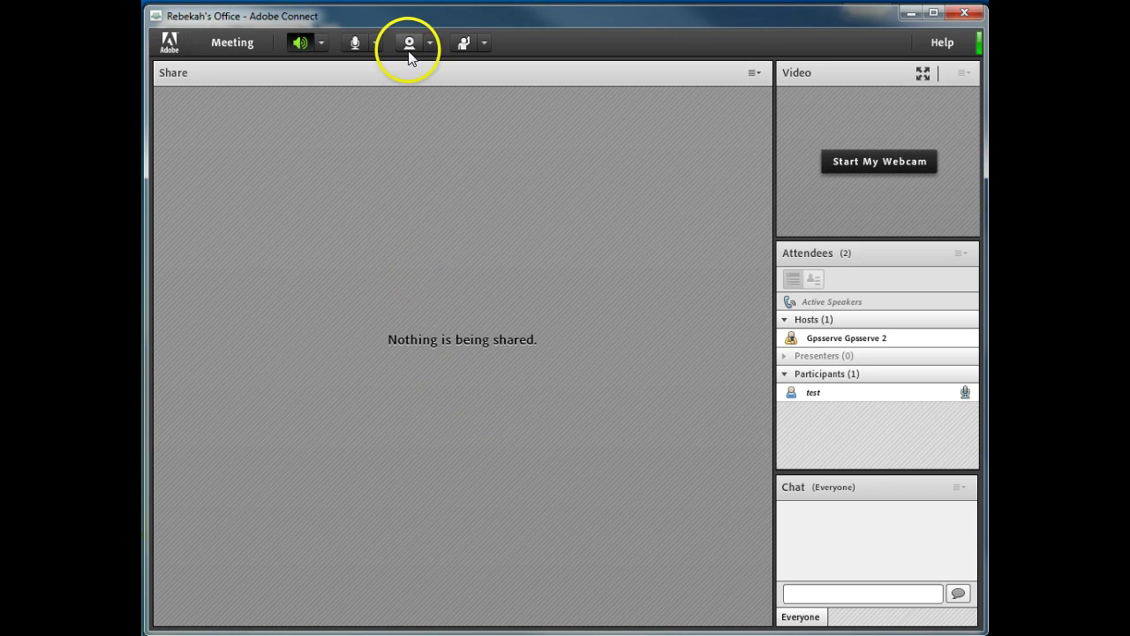
{"action": "left_click", "coordinate": [357, 46]}
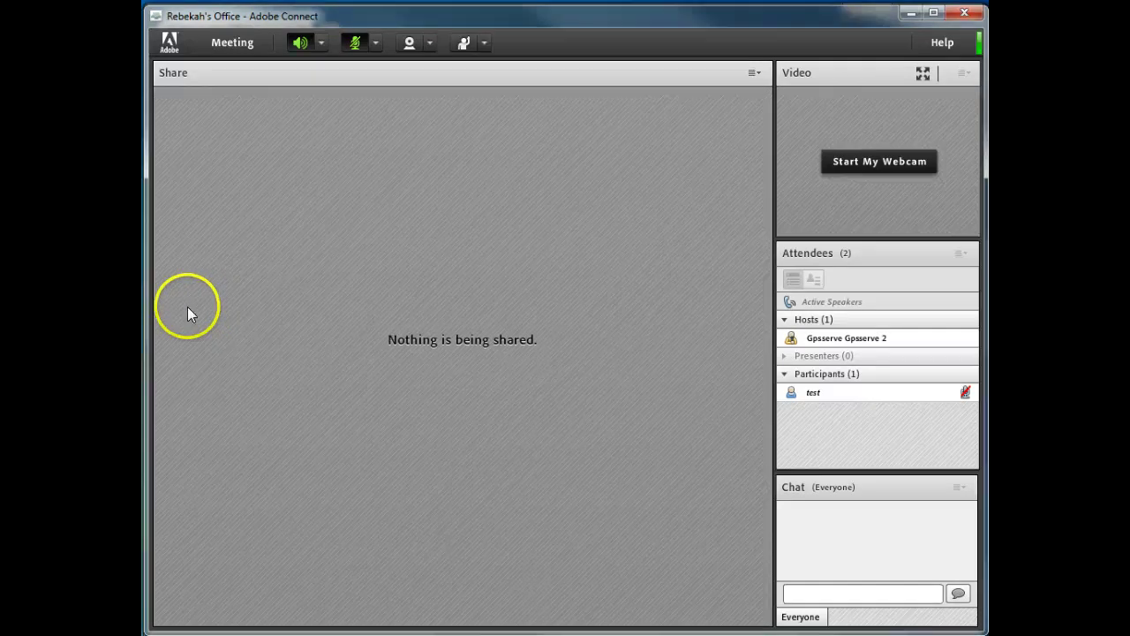
Step: Start the Audio Setup Wizard, play and stop the test sound, and proceed to microphone selection
{"action": "left_click", "coordinate": [231, 46]}
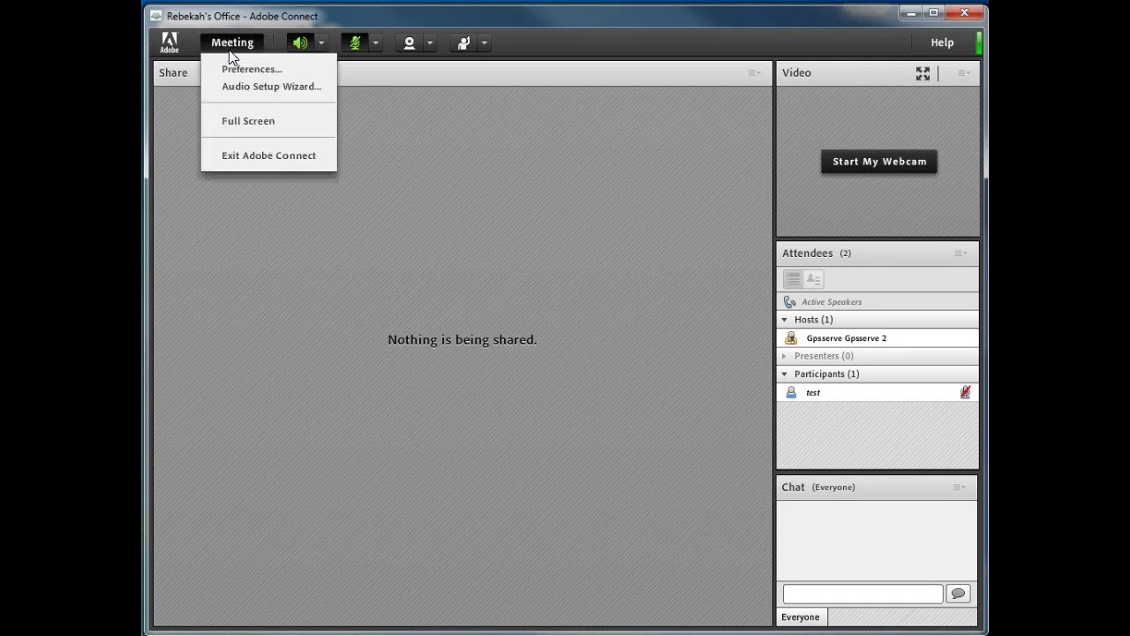
{"action": "left_click", "coordinate": [245, 91]}
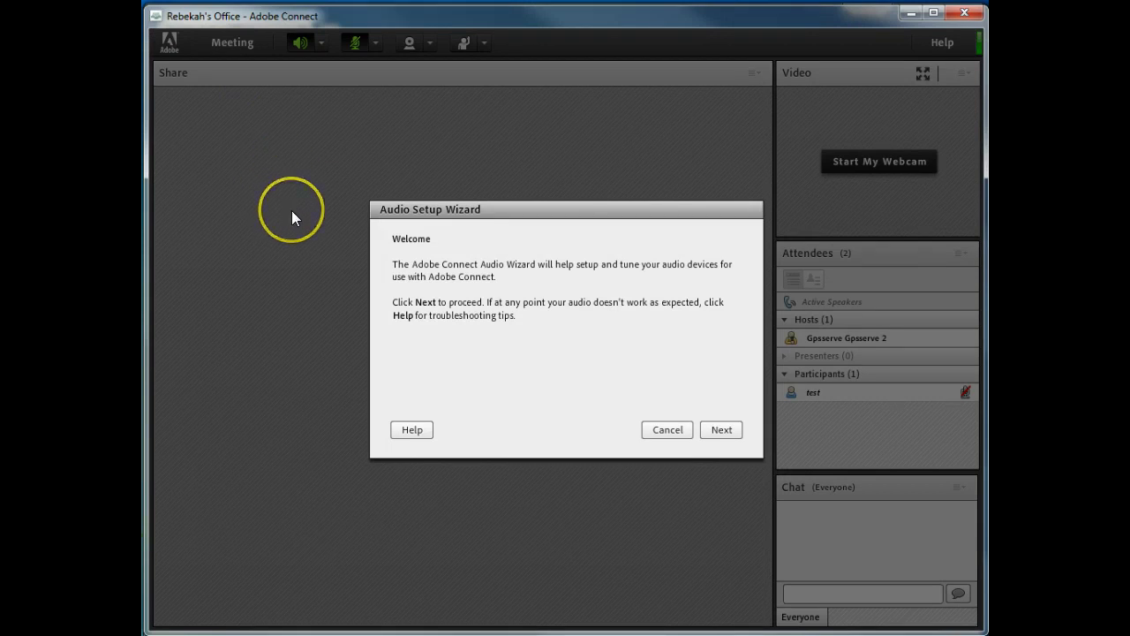
{"action": "left_click", "coordinate": [723, 429]}
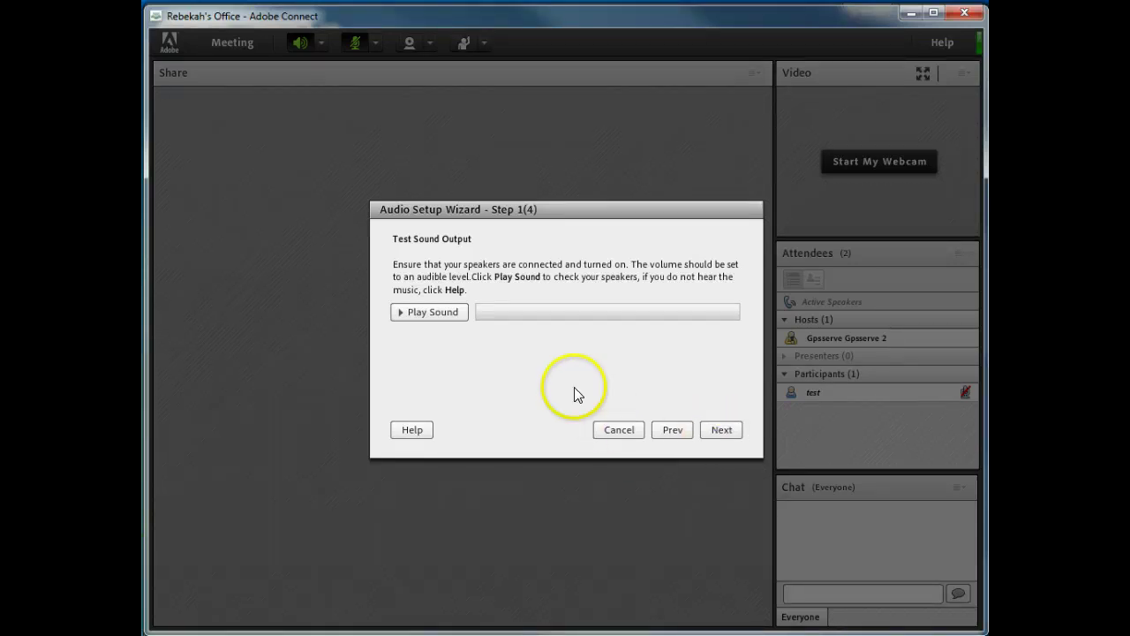
{"action": "left_click", "coordinate": [445, 312]}
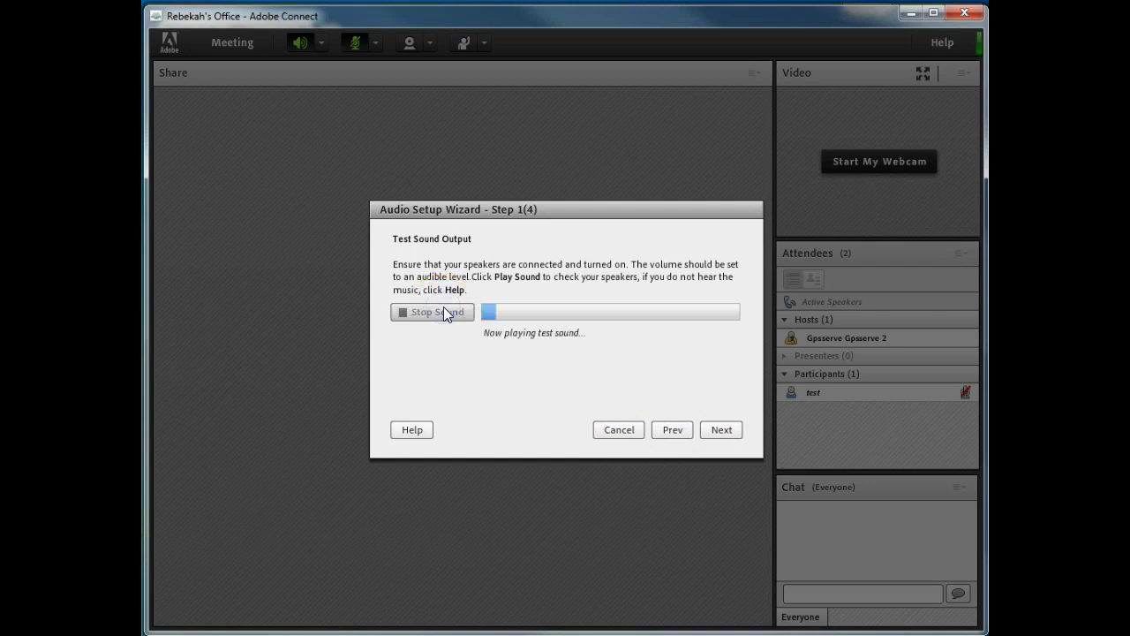
{"action": "left_click", "coordinate": [443, 312]}
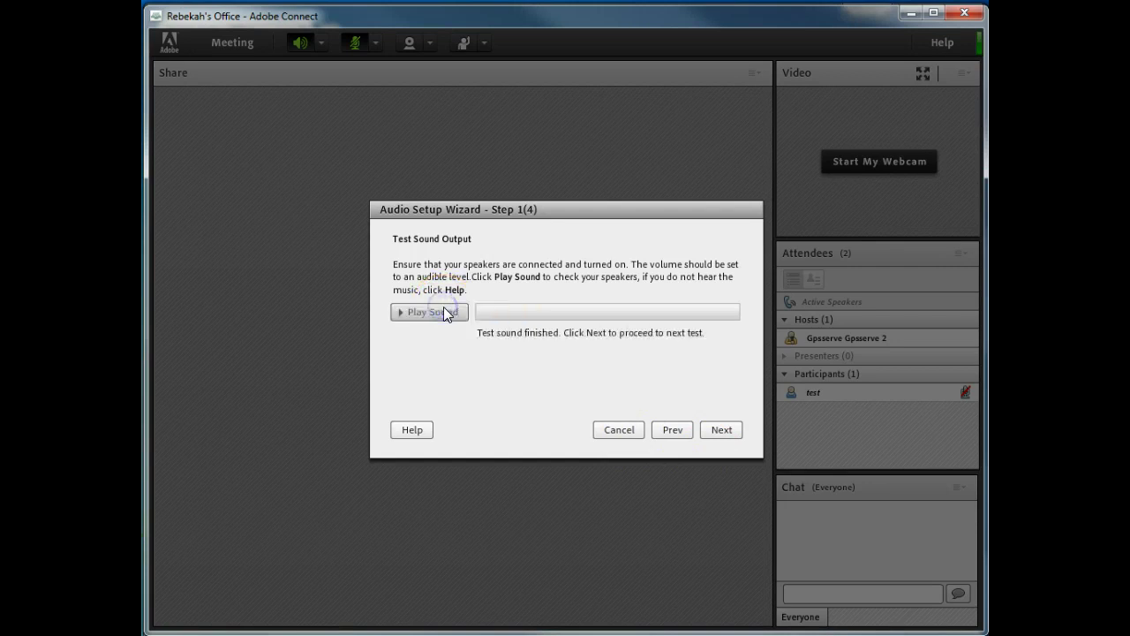
{"action": "left_click", "coordinate": [733, 435]}
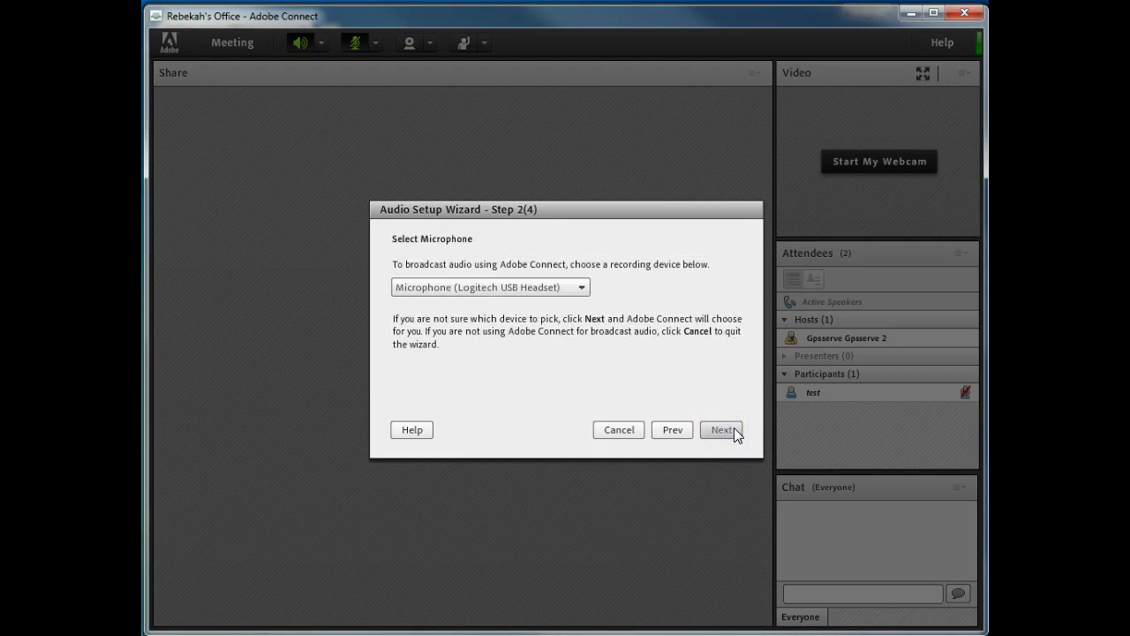
Step: Keep Microphone (Logitech USB Headset) as the recording device and continue to microphone volume tuning
{"action": "left_click", "coordinate": [511, 289]}
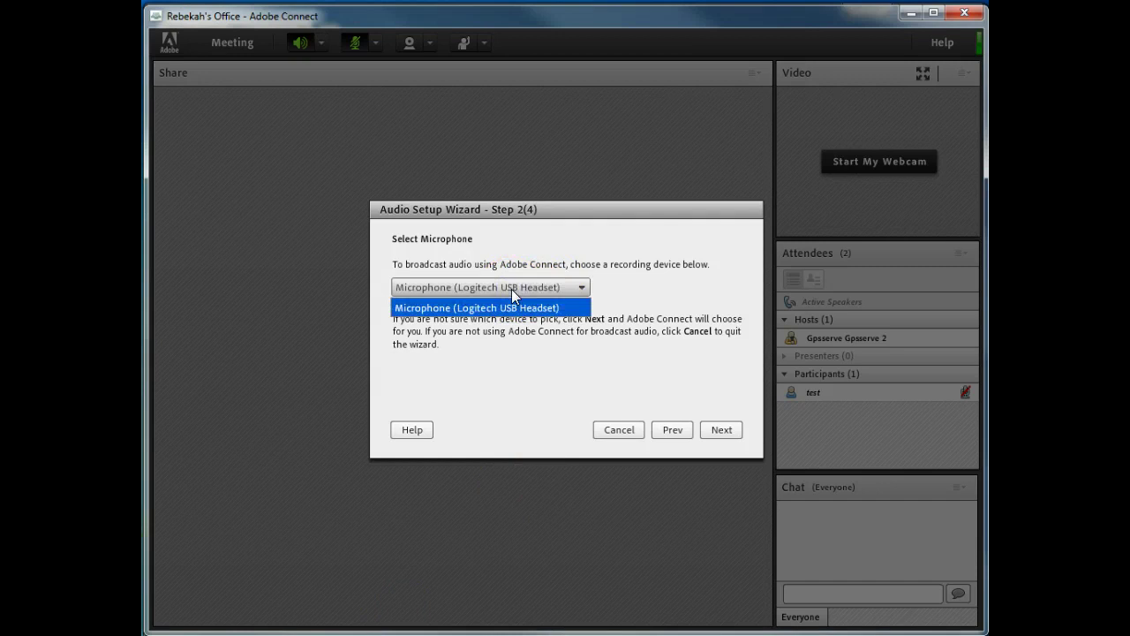
{"action": "left_click", "coordinate": [511, 289]}
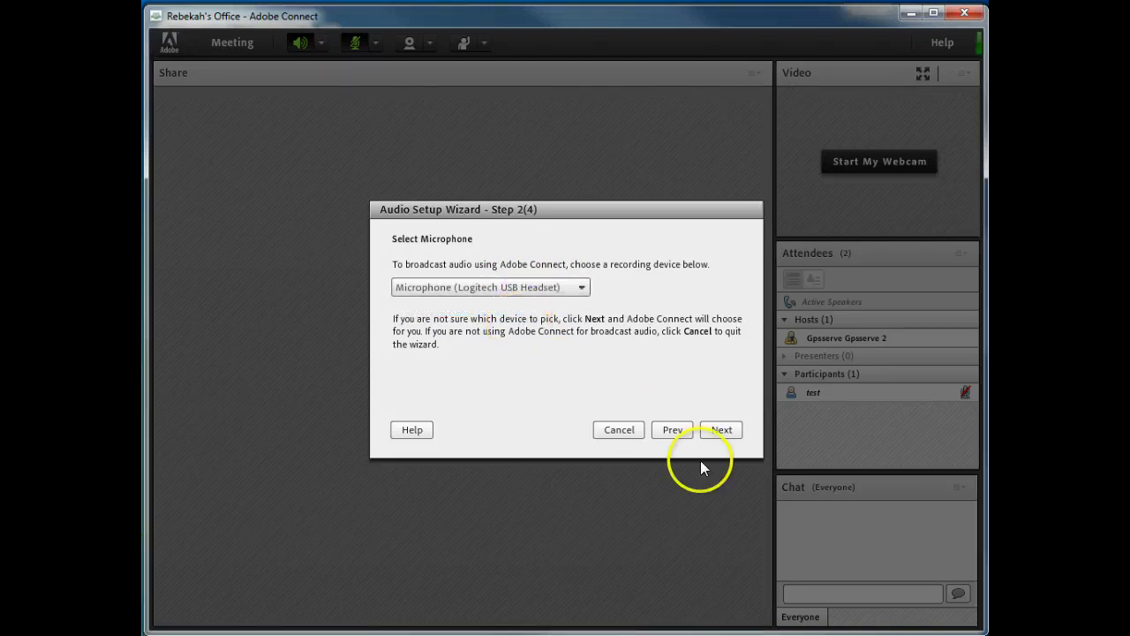
{"action": "left_click", "coordinate": [712, 432]}
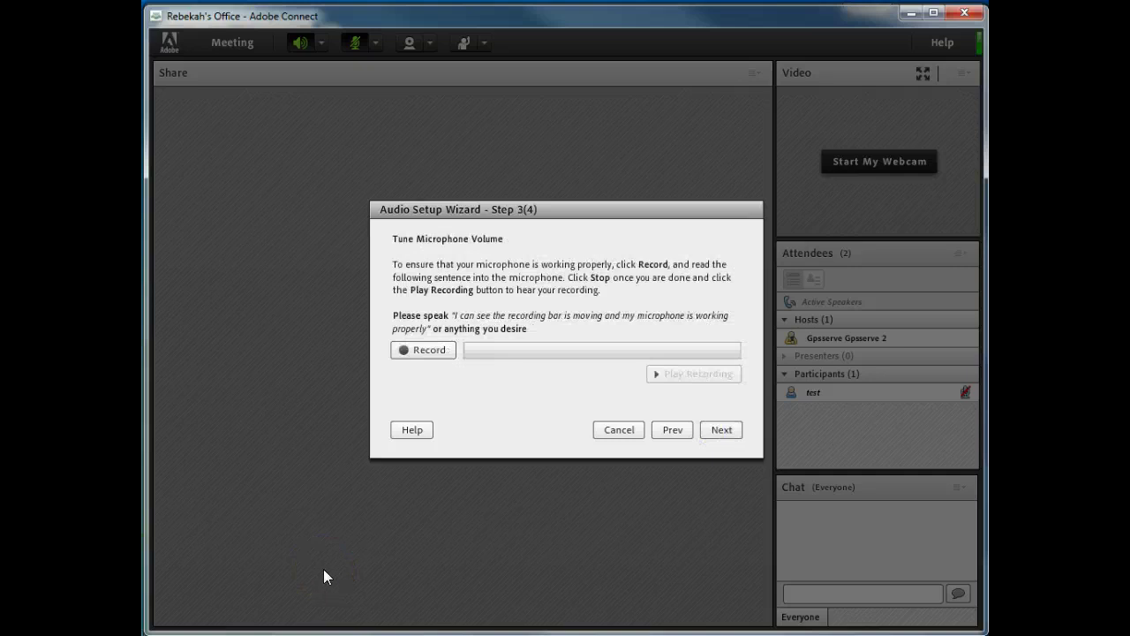
Step: Record a short microphone test, stop it, and complete the remaining audio setup through to the finish
{"action": "left_click", "coordinate": [407, 350]}
{"action": "left_click", "coordinate": [406, 350]}
{"action": "left_click", "coordinate": [723, 428]}
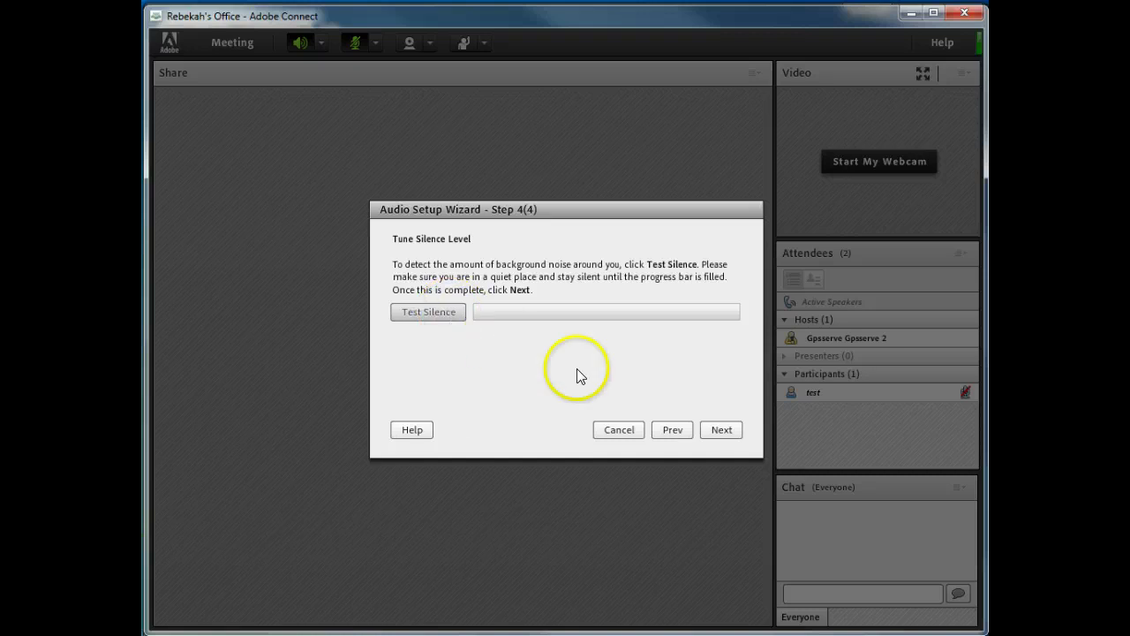
{"action": "left_click", "coordinate": [721, 430]}
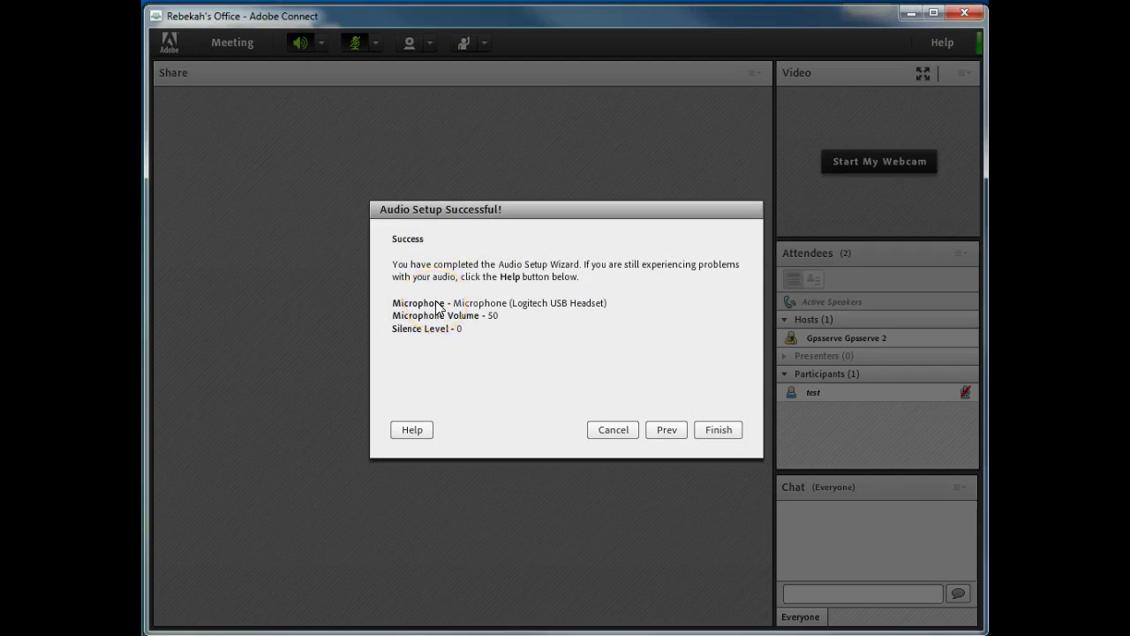
{"action": "left_click", "coordinate": [731, 431]}
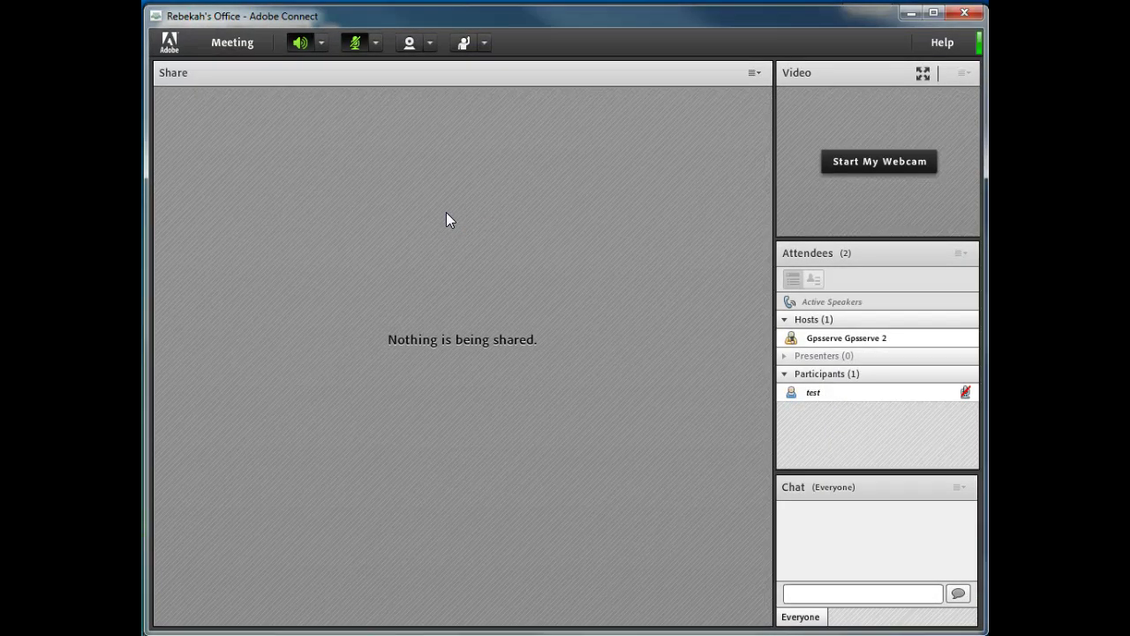
Step: Set the participant's status to Raise Hand
{"action": "left_click", "coordinate": [485, 44]}
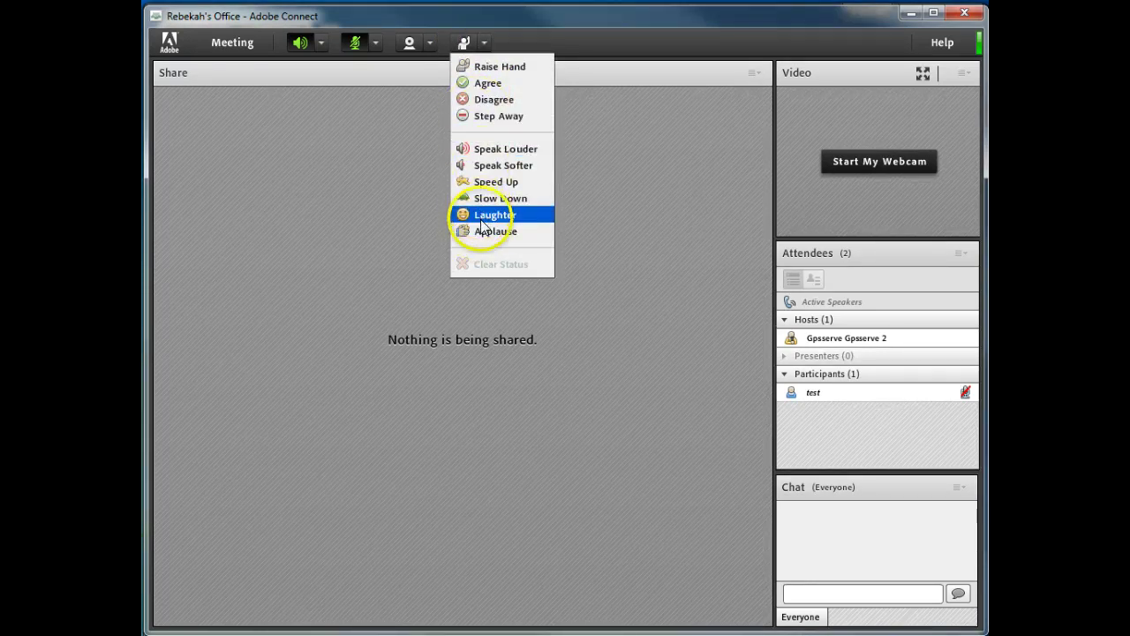
{"action": "left_click", "coordinate": [499, 67]}
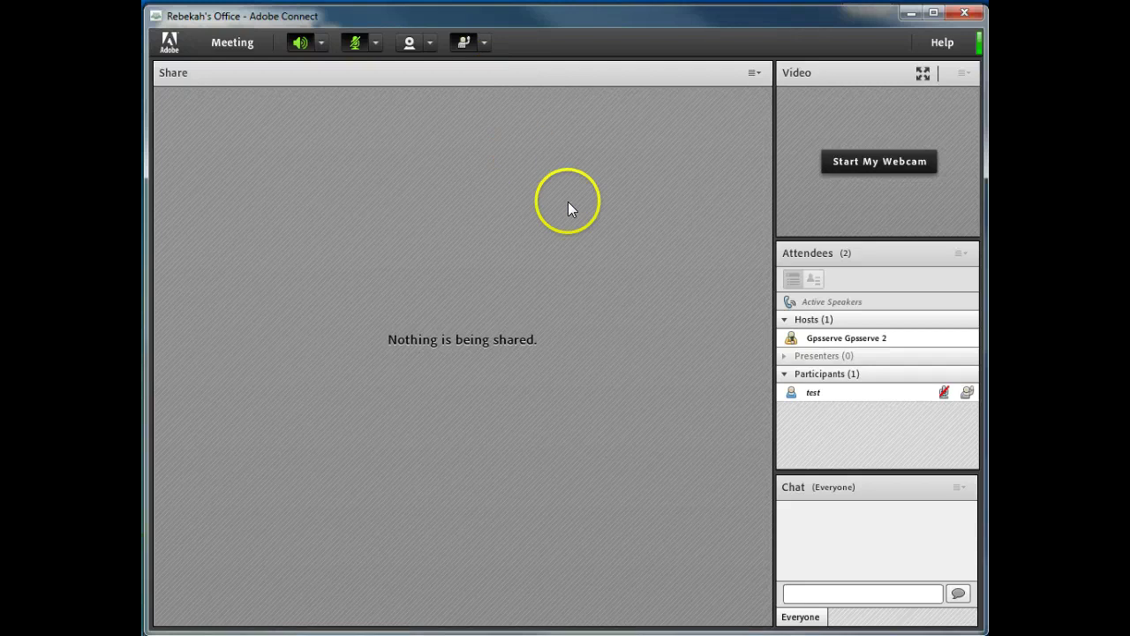
{"action": "left_click", "coordinate": [971, 392]}
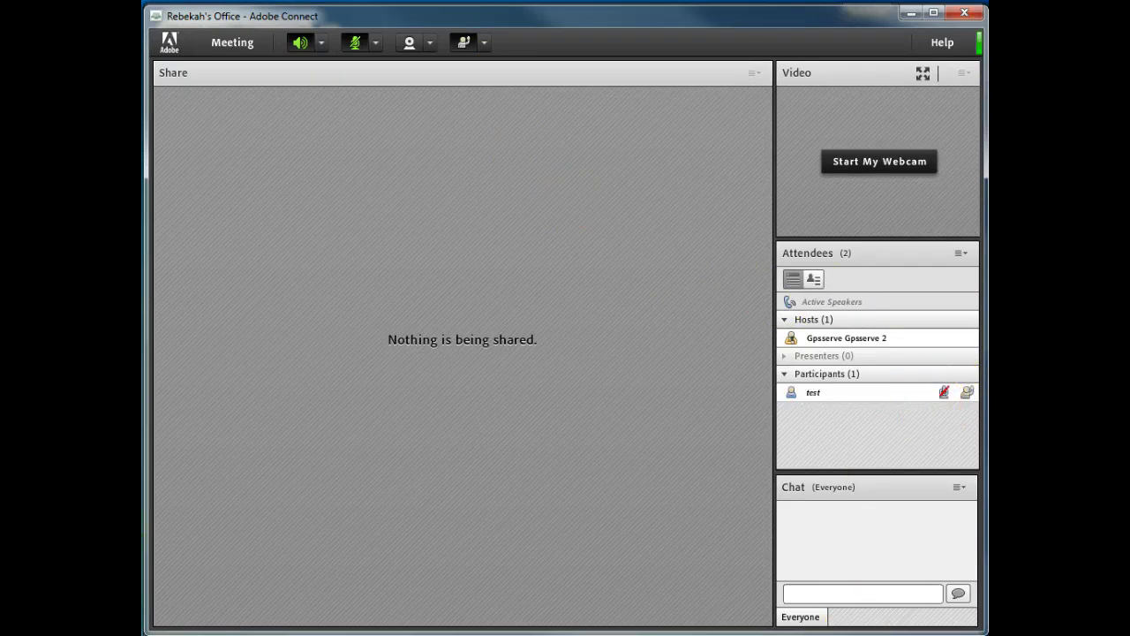
Step: Enter "hi" as a chat message to everyone and look through the chat color and private chat recipient options
{"action": "left_click", "coordinate": [875, 591]}
{"action": "type", "text": "hi"}
{"action": "left_click", "coordinate": [963, 489]}
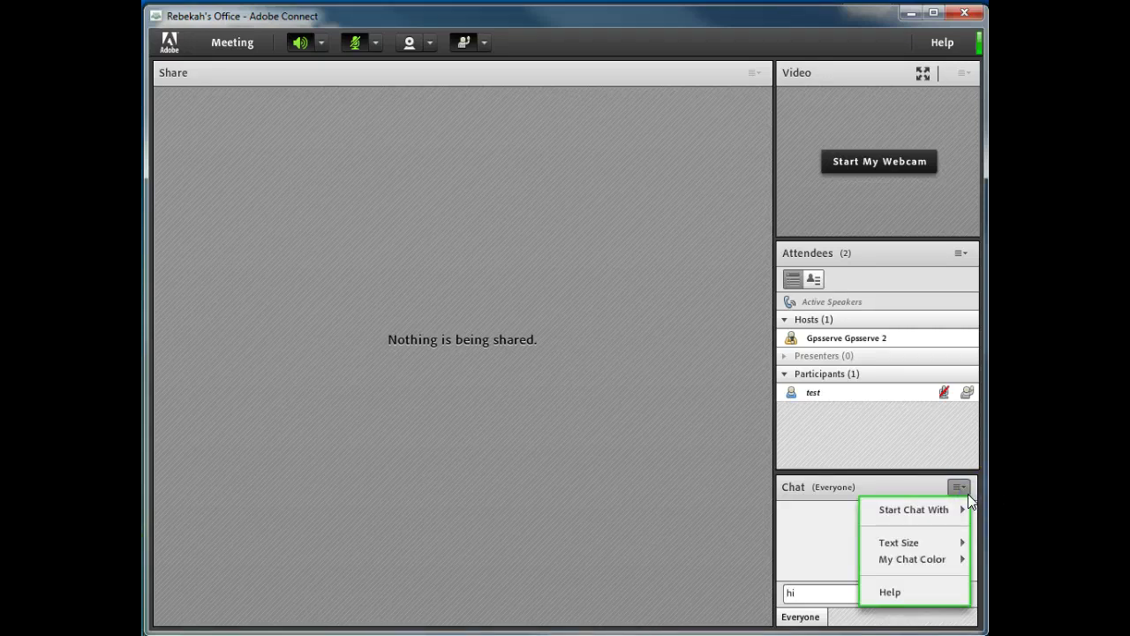
{"action": "mouse_move", "coordinate": [936, 566]}
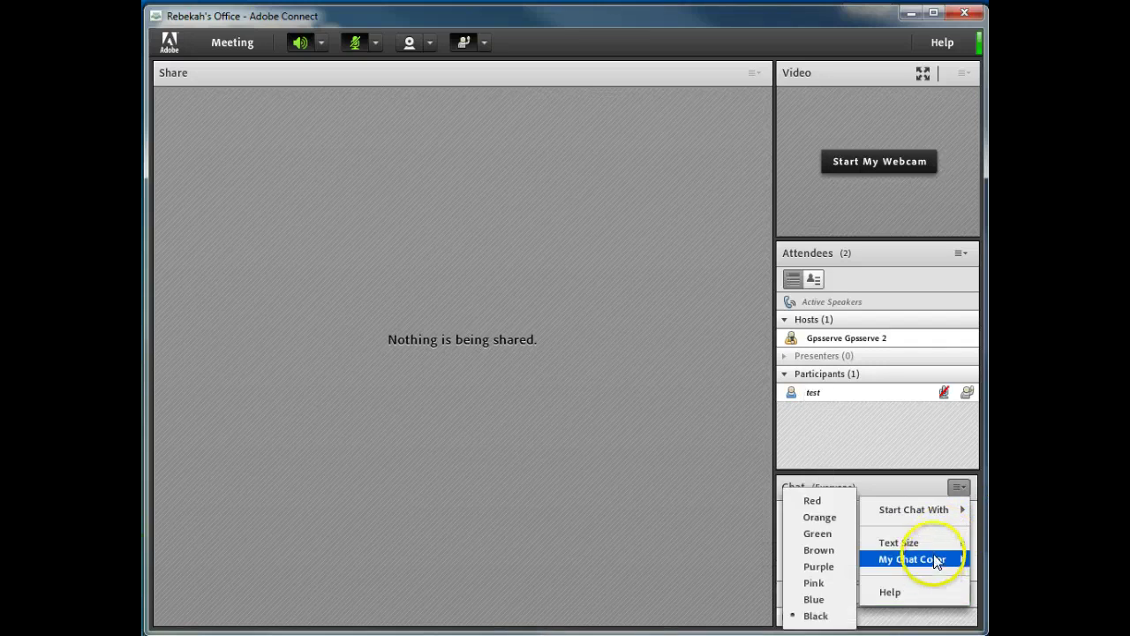
{"action": "mouse_move", "coordinate": [936, 515]}
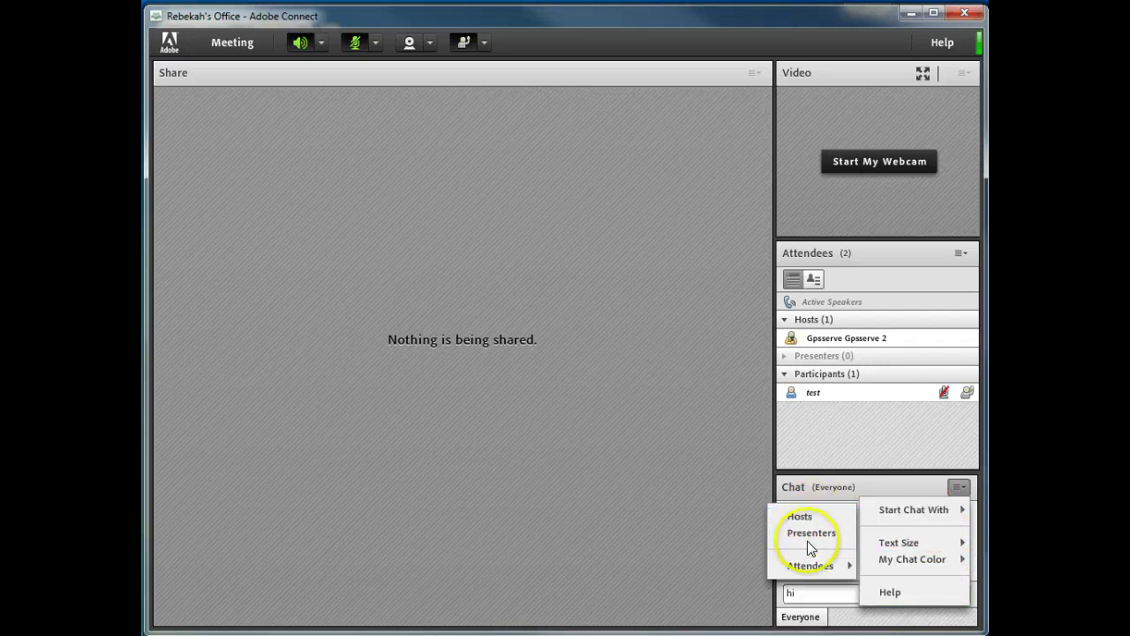
{"action": "mouse_move", "coordinate": [809, 570]}
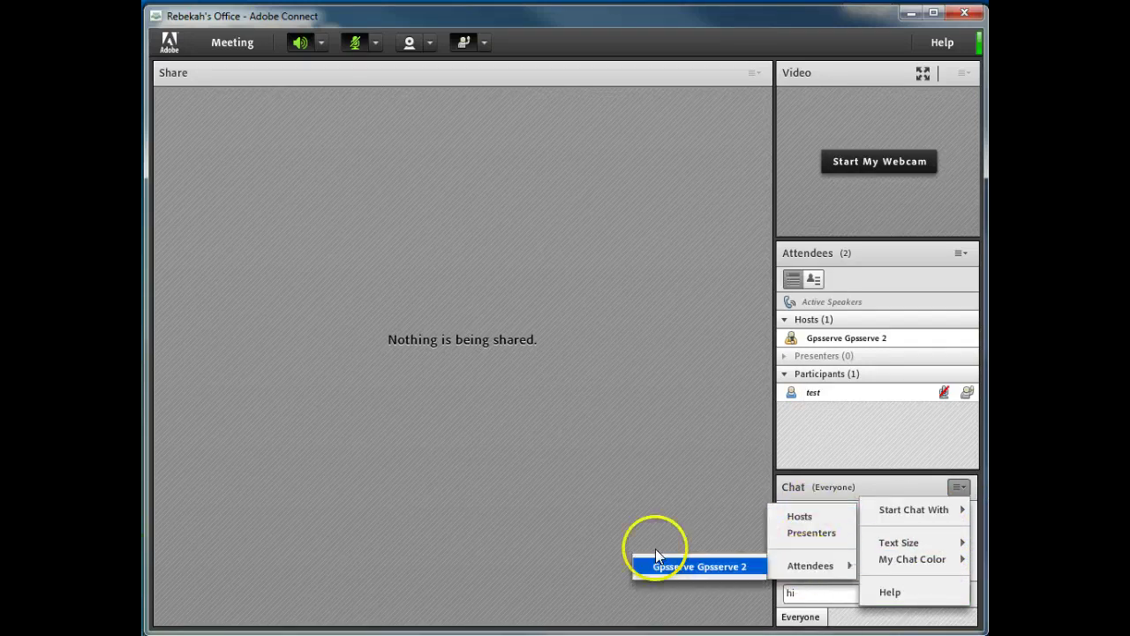
{"action": "left_click", "coordinate": [529, 535]}
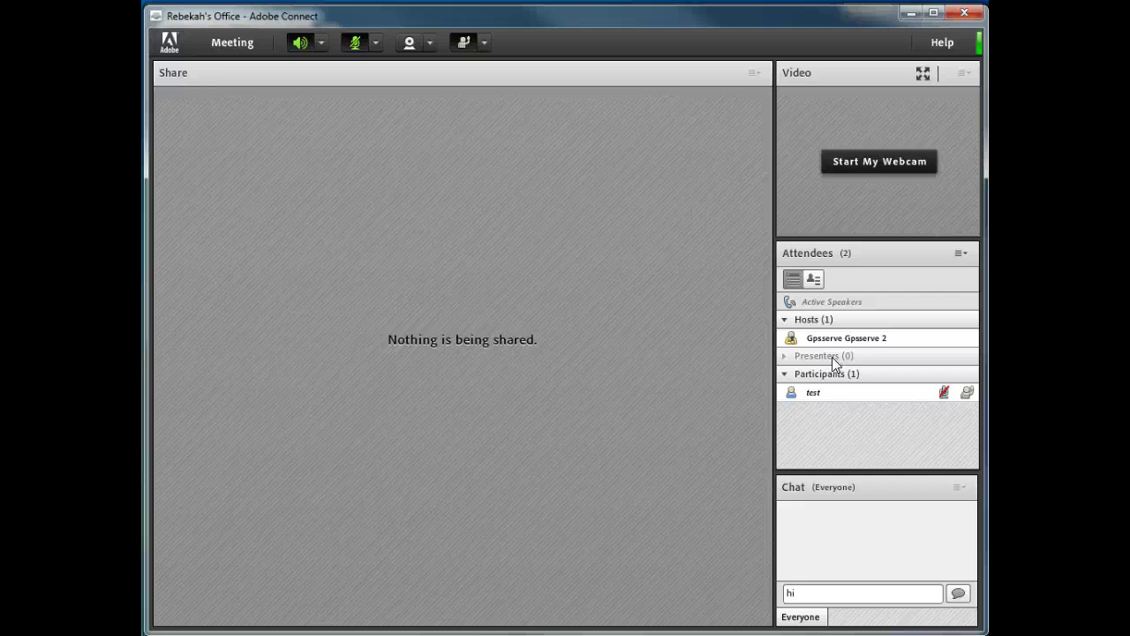
Step: Share the presentation "Adobe Connect Powerpoint Slides" from the computer's Desktop as a document in the meeting
{"action": "left_click", "coordinate": [431, 473]}
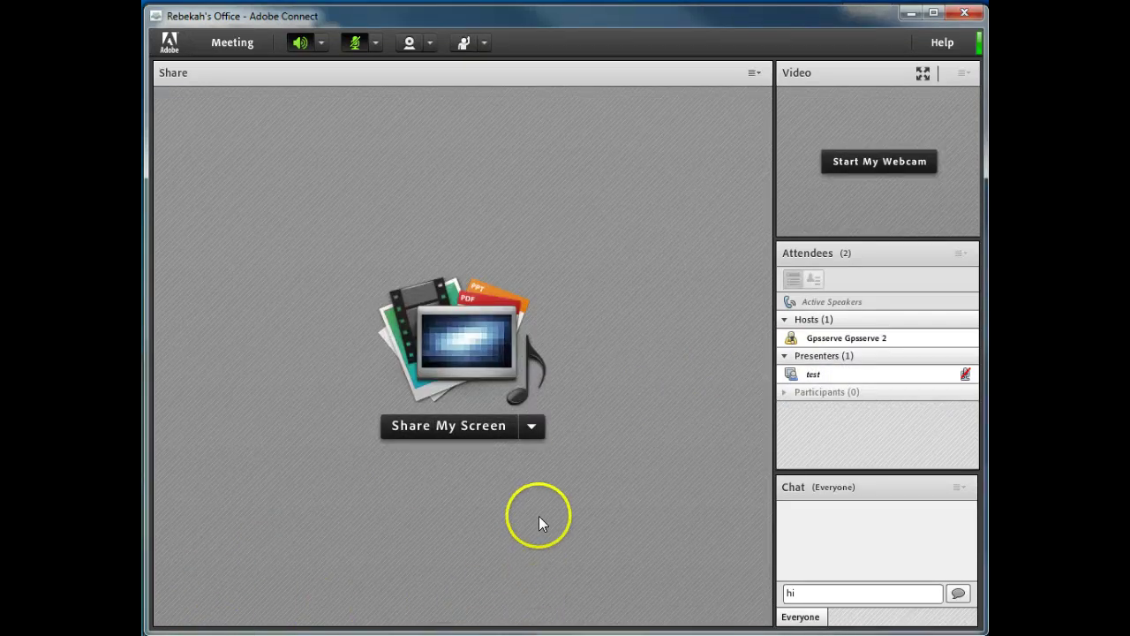
{"action": "left_click", "coordinate": [531, 429]}
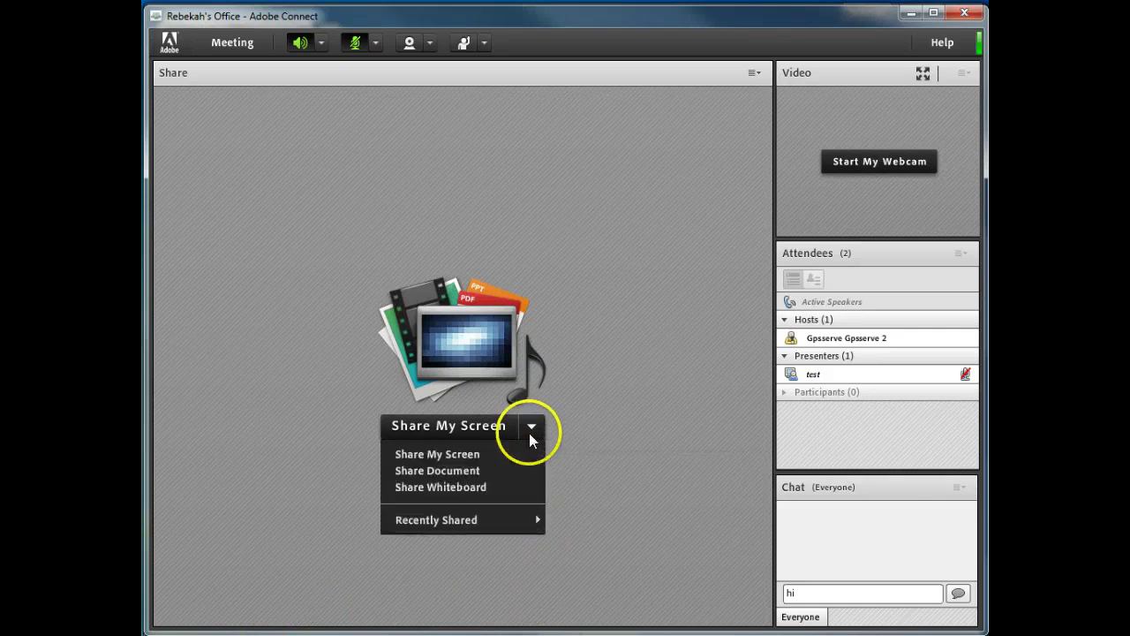
{"action": "left_click", "coordinate": [493, 473]}
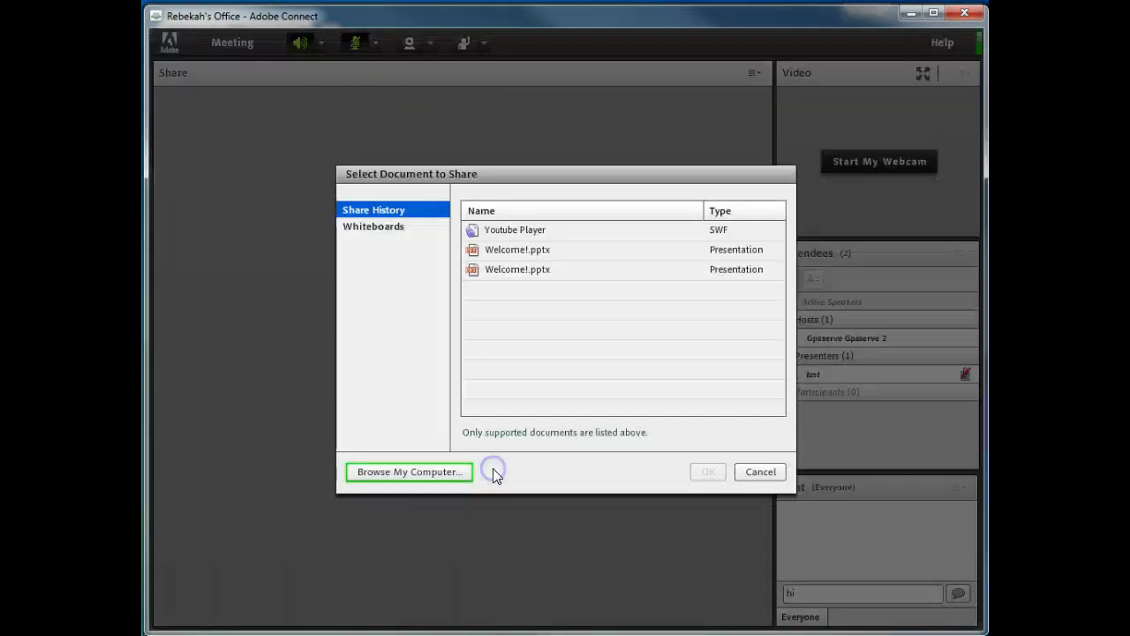
{"action": "left_click", "coordinate": [438, 475]}
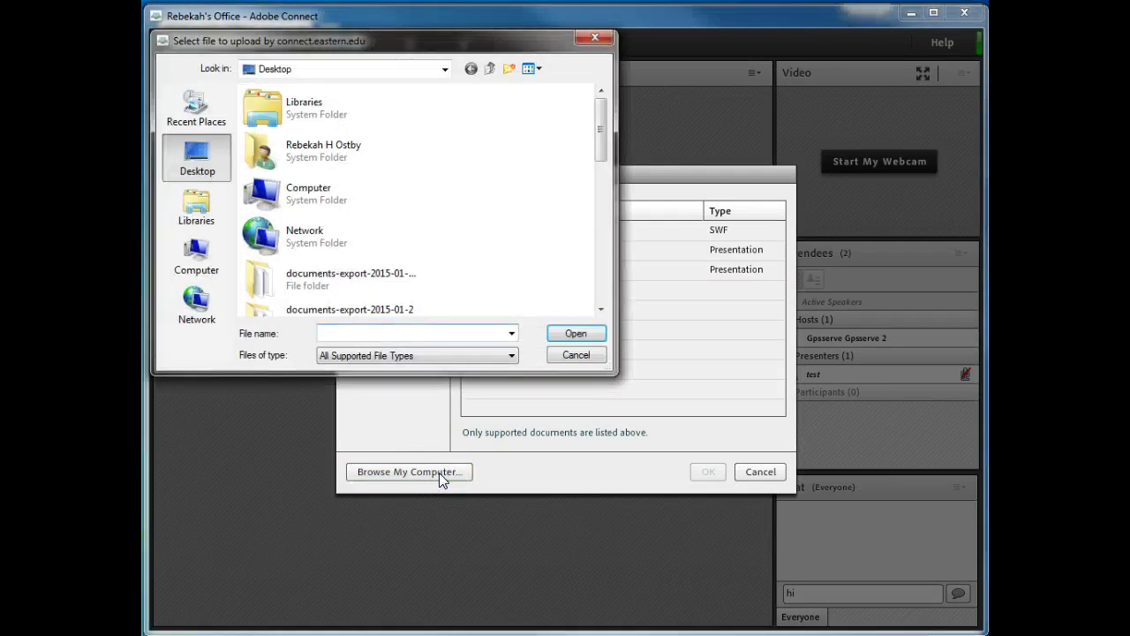
{"action": "scroll", "coordinate": [331, 305], "scroll_direction": "down", "scroll_amount": 5}
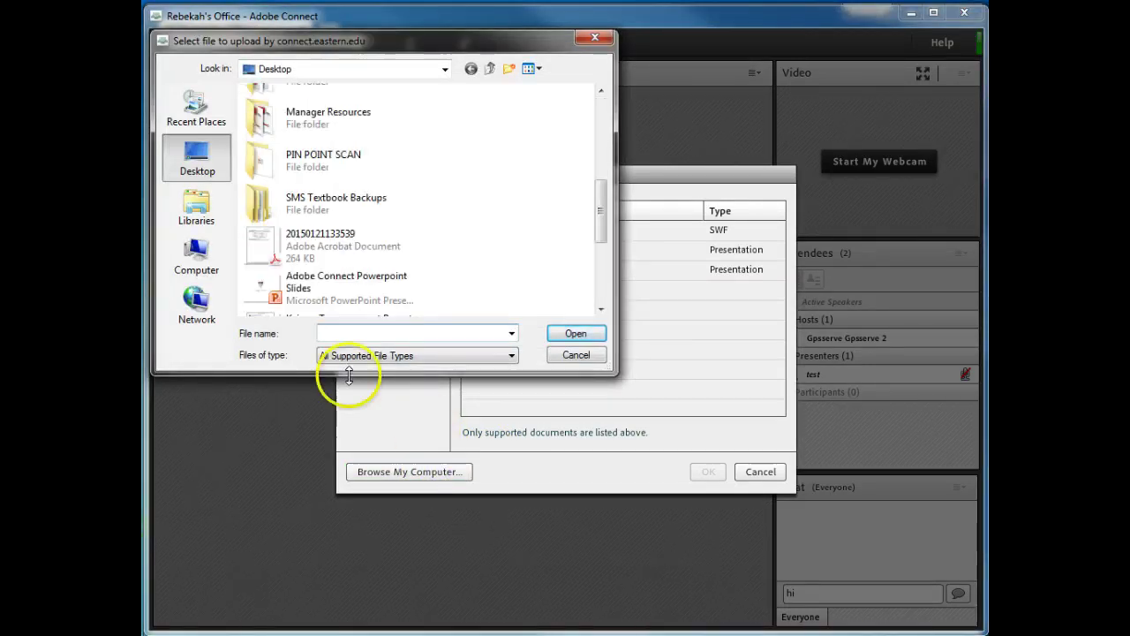
{"action": "left_click", "coordinate": [327, 301]}
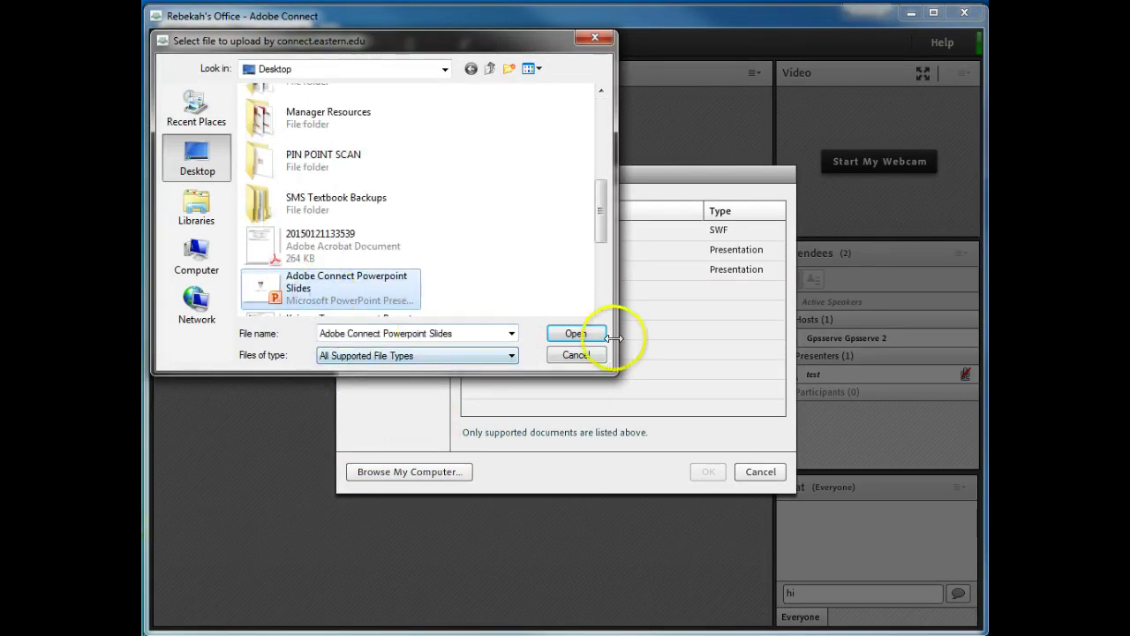
{"action": "left_click", "coordinate": [578, 334]}
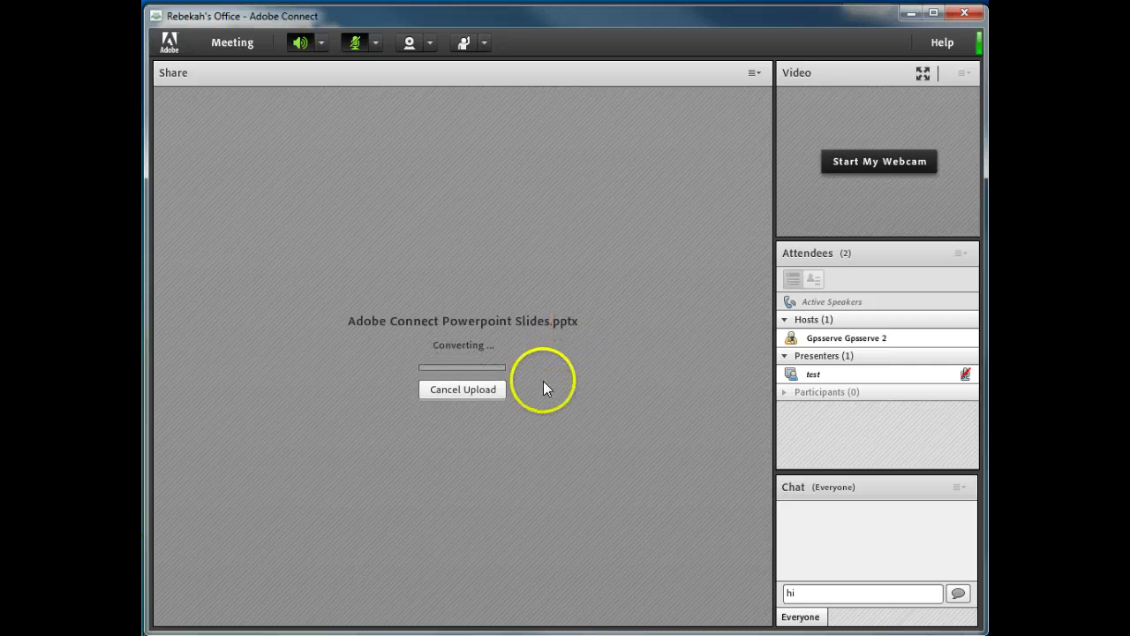